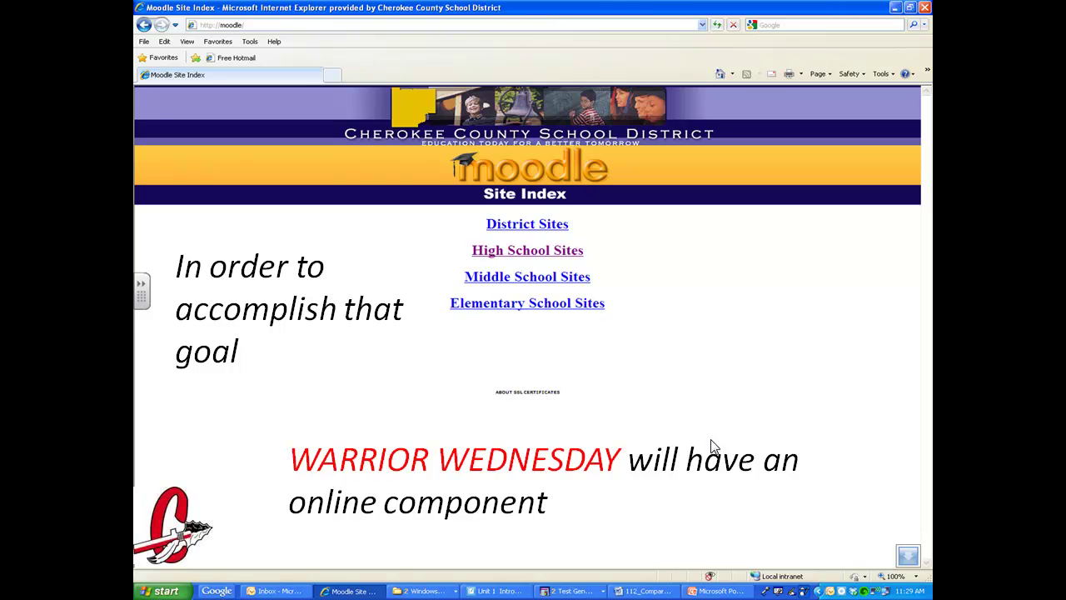
- Advance past the final Warrior Wednesday intro slide to reach the Windows desktop
left_click(712, 445)
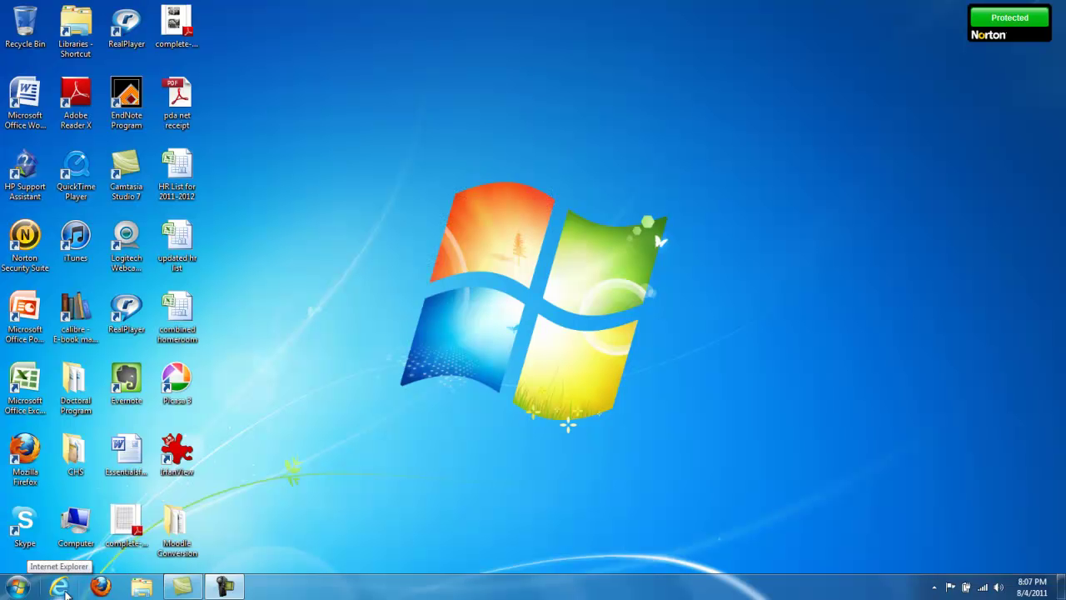
- Launch Internet Explorer and load moodle.cherokee.k12.ga.us
left_click(60, 588)
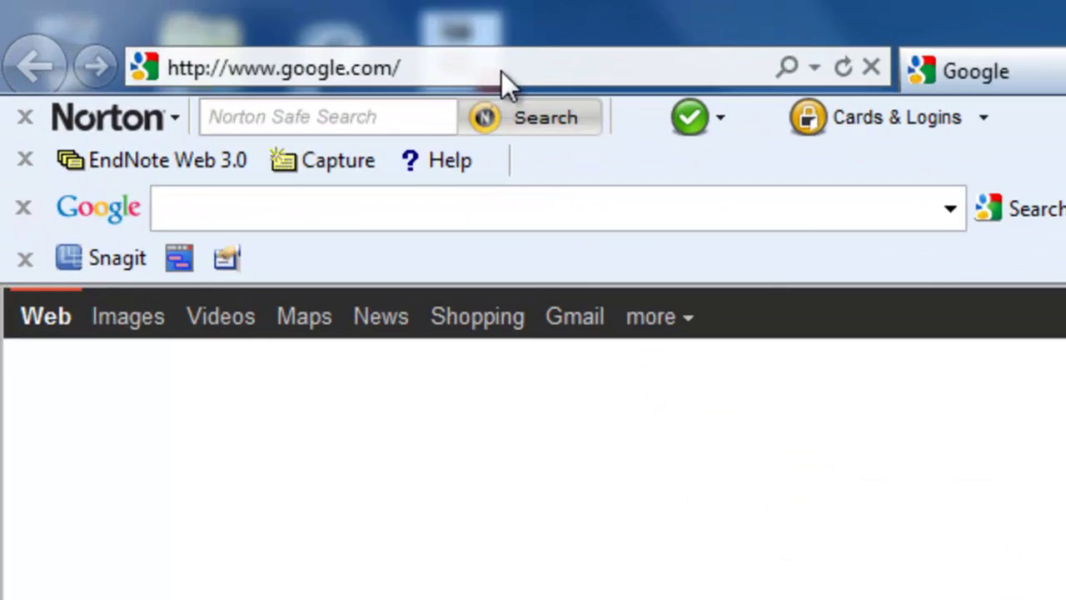
left_click(192, 26)
type("m")
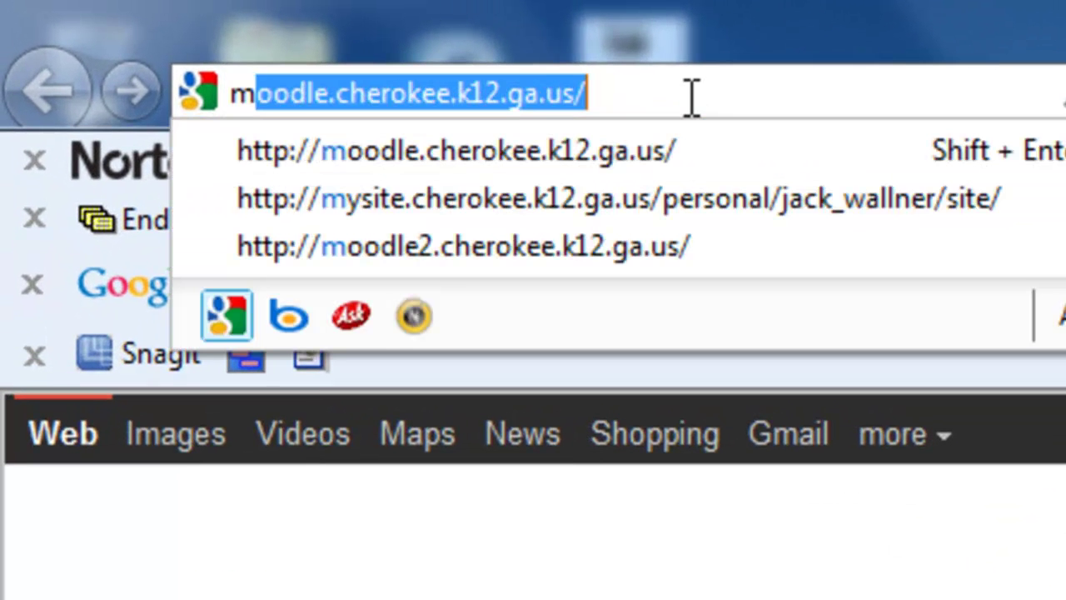
type("oodle")
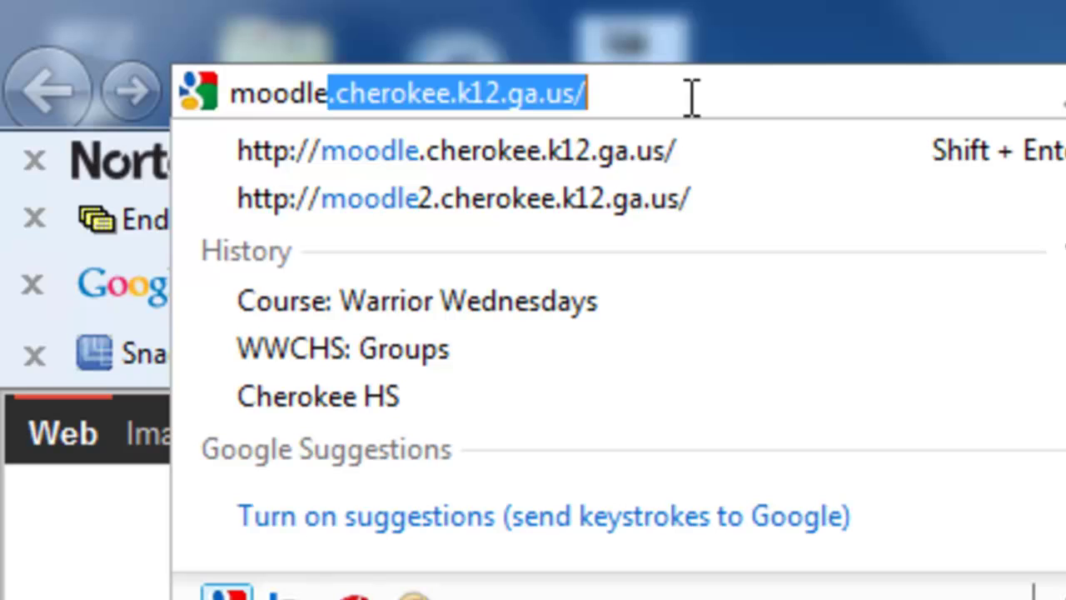
type(".ch")
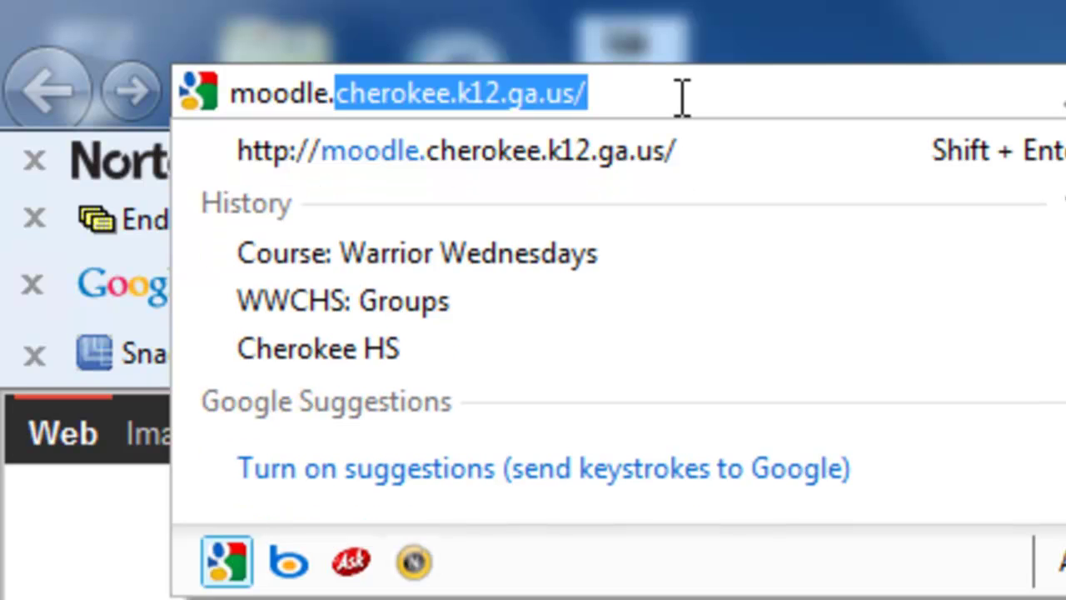
type("erokee")
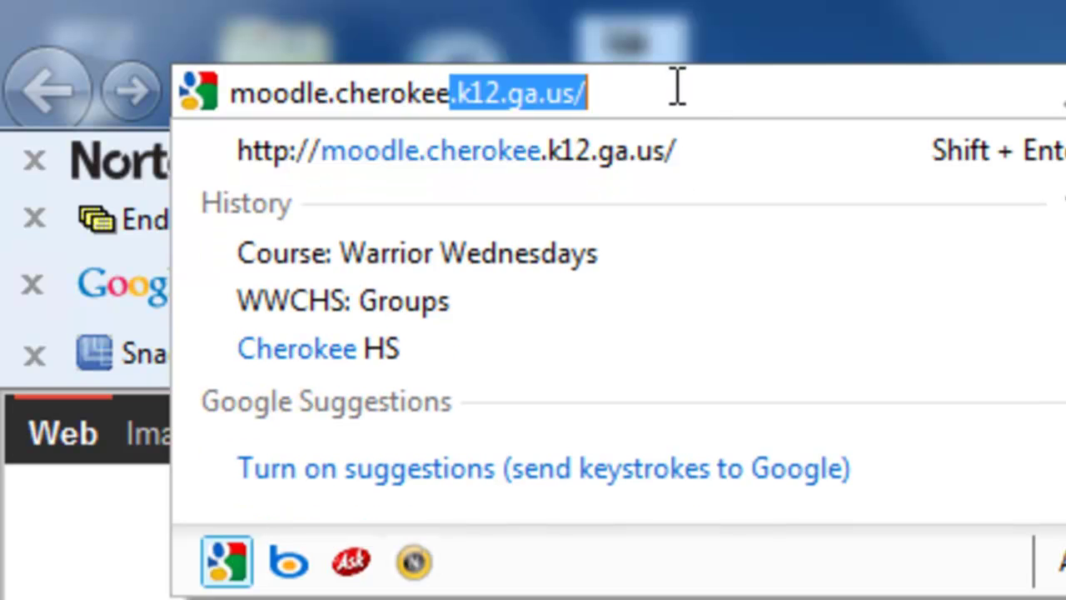
type(".k12")
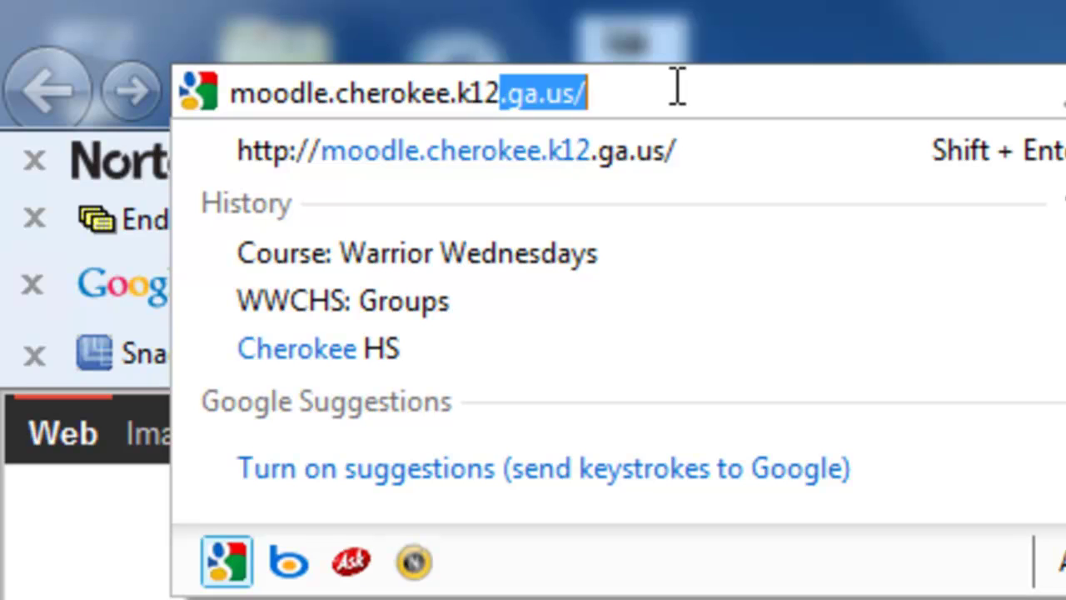
type(".ga.us")
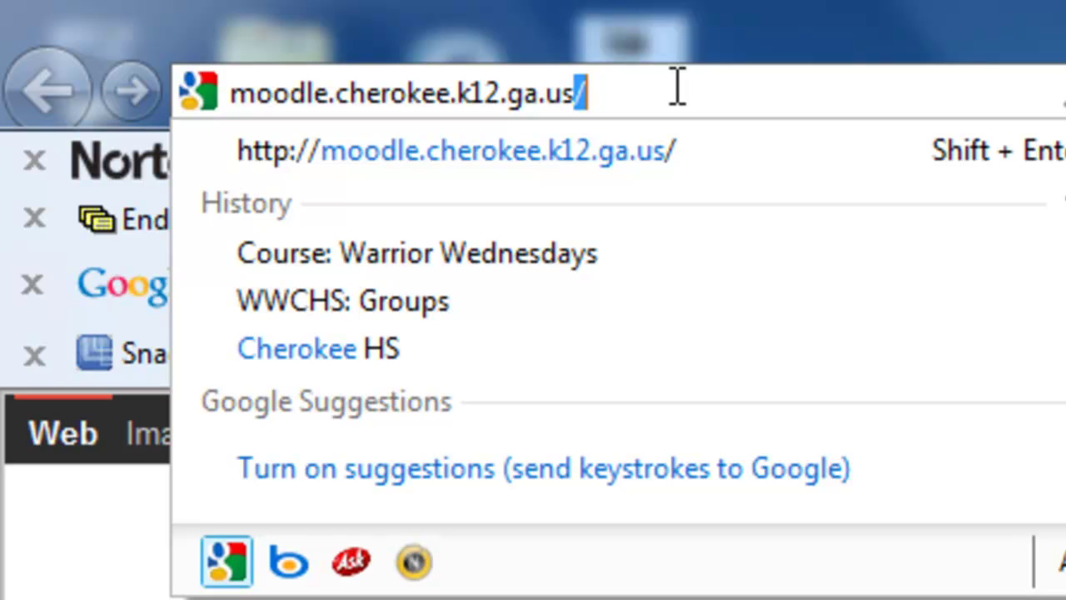
key("Return")
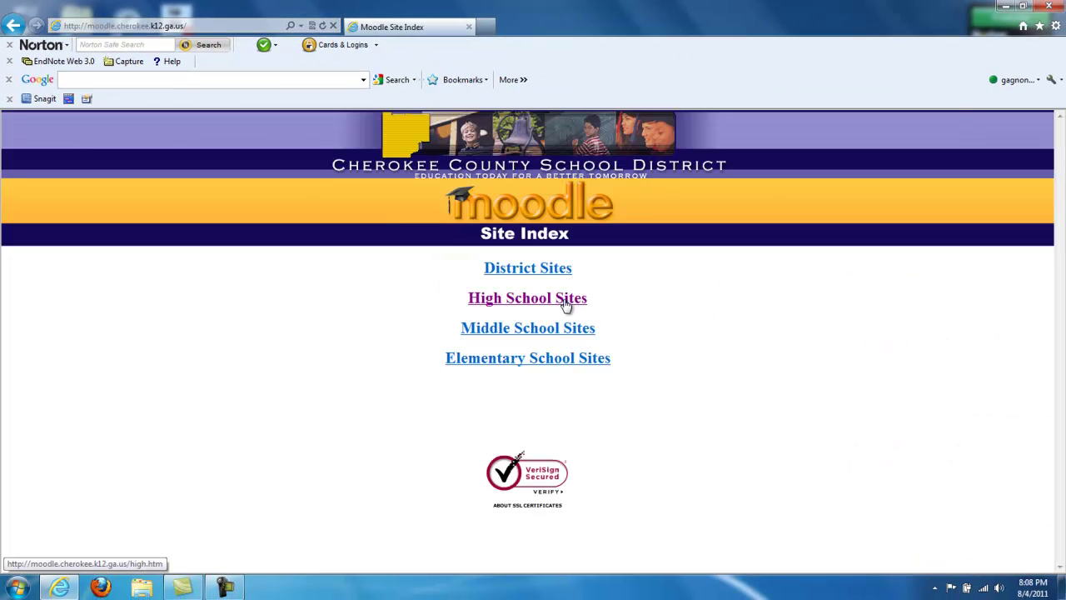
- Navigate High School Sites > Cherokee High School > Administration > Warrior Wednesdays
left_click(586, 303)
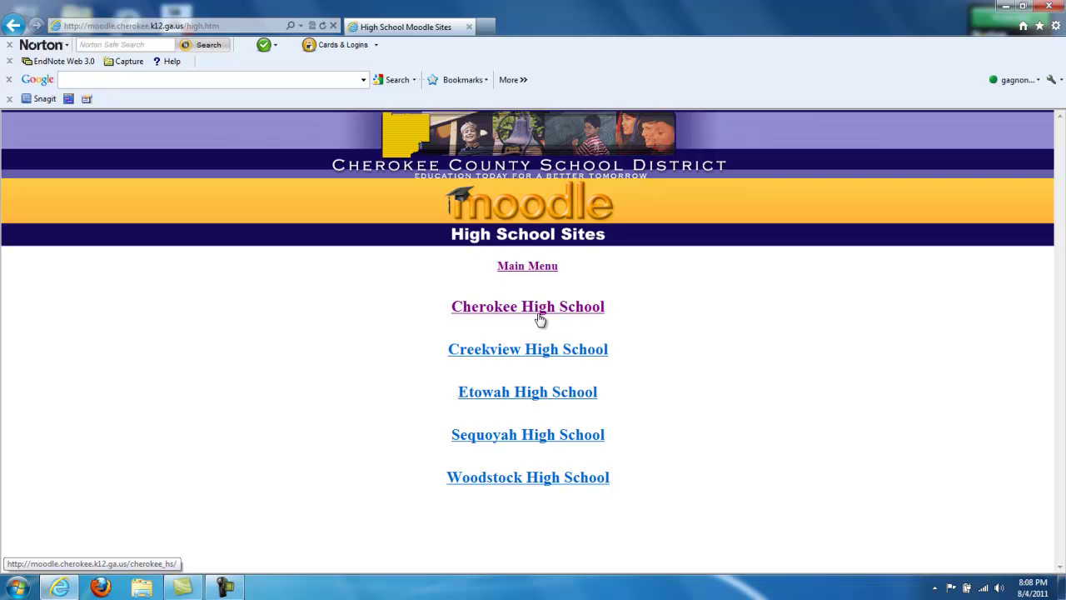
left_click(539, 313)
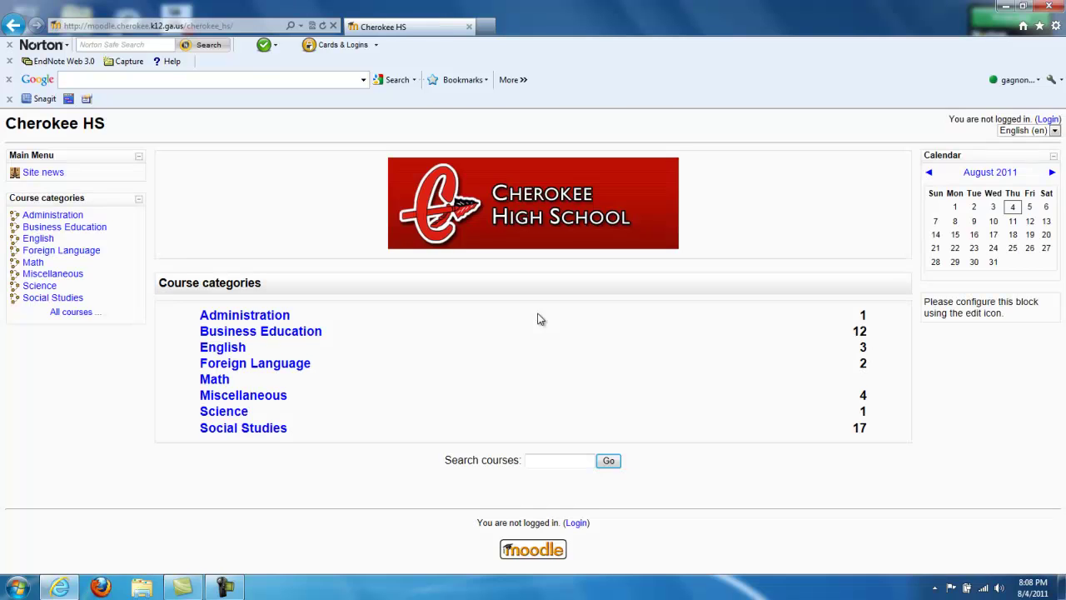
left_click(247, 320)
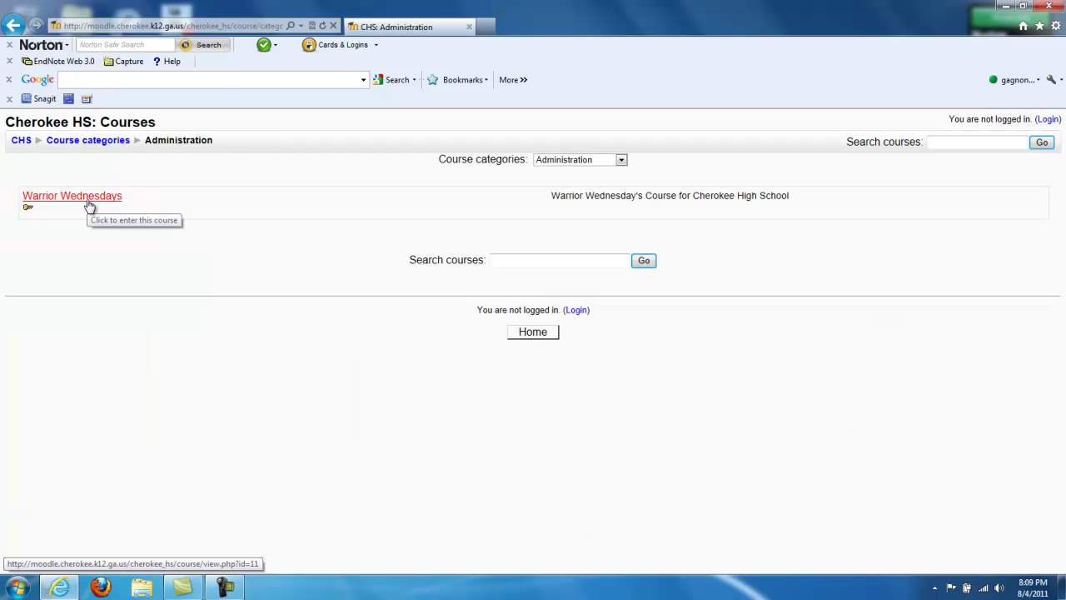
left_click(89, 200)
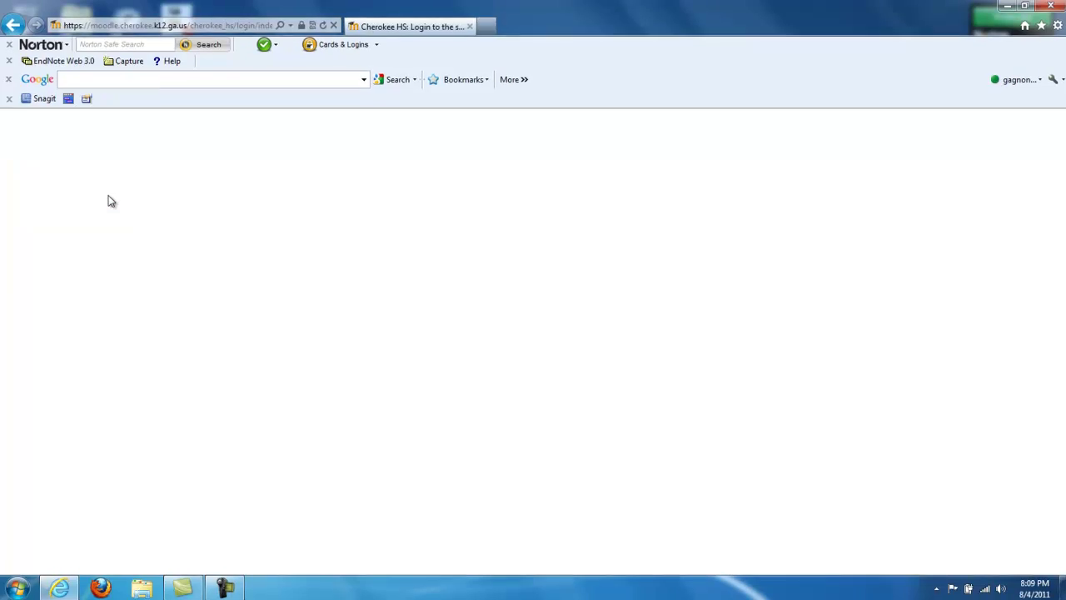
- Log in with the student username and account password
left_click(283, 262)
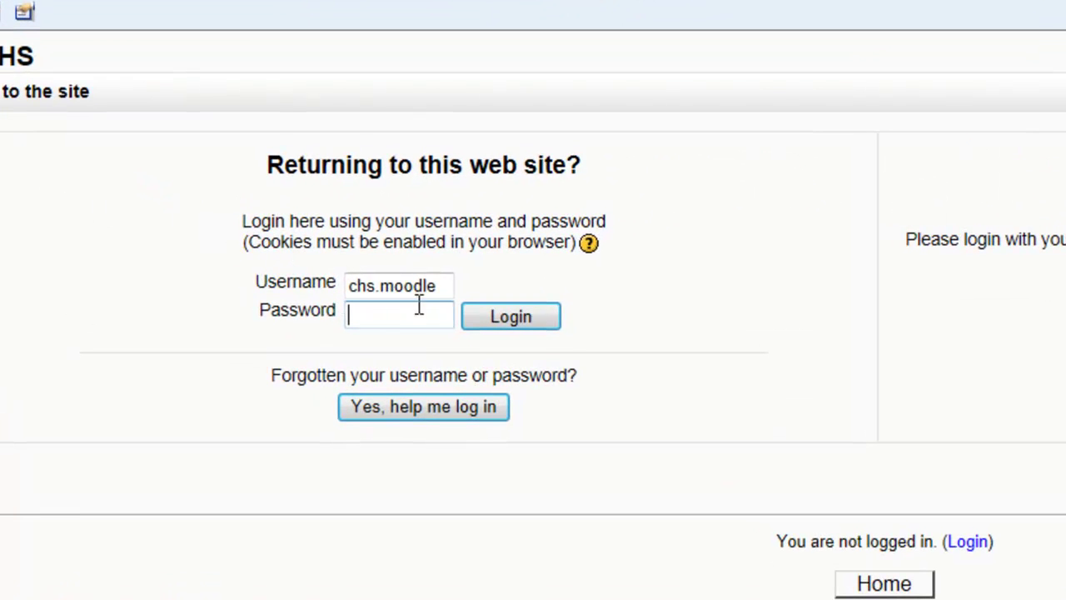
left_click_drag(445, 288, 347, 286)
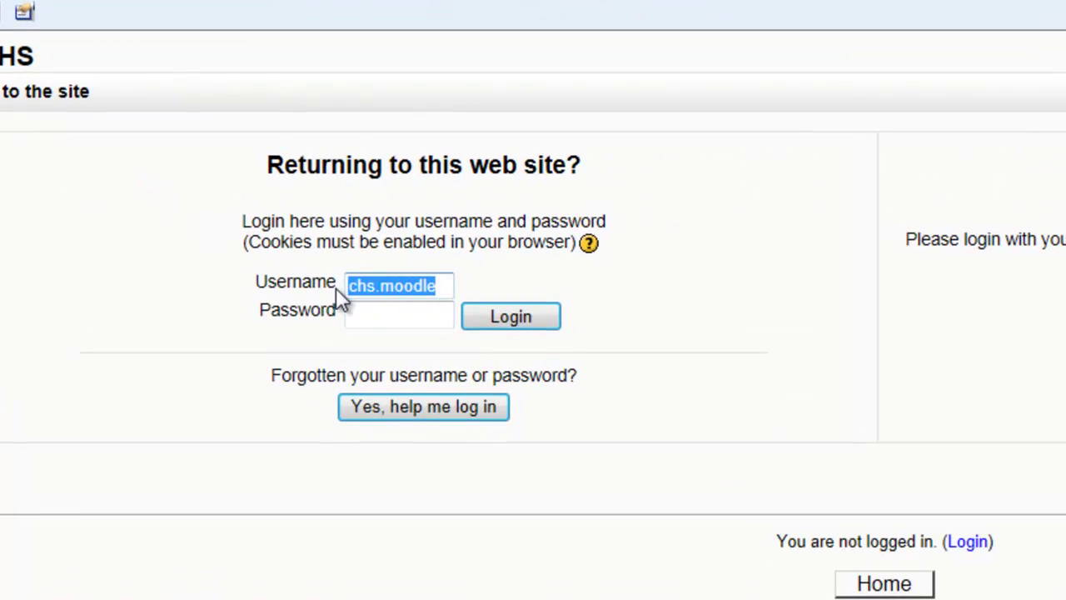
type("chs.")
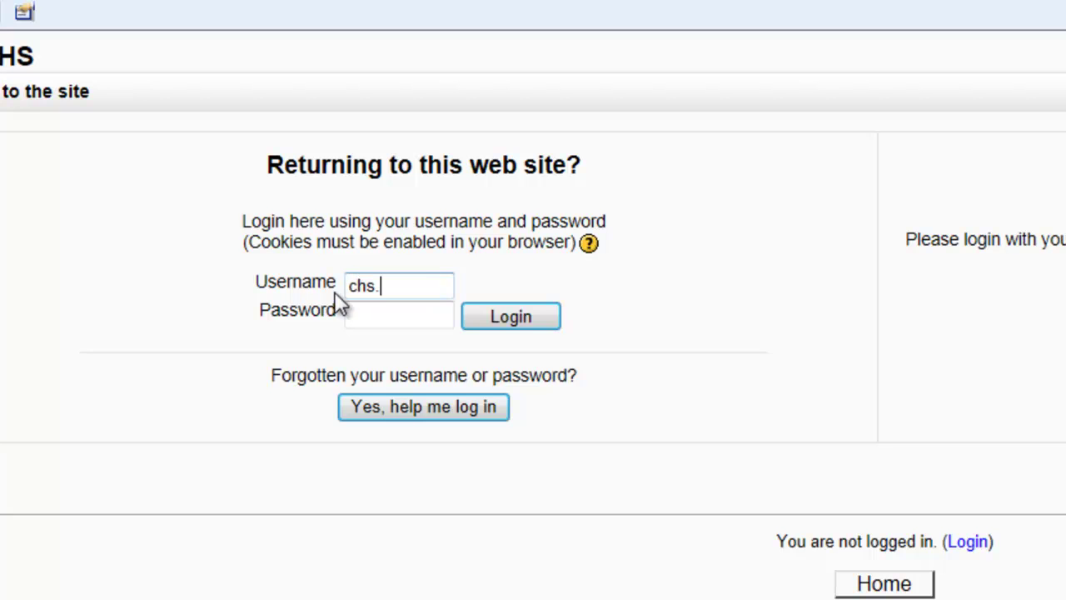
type("moodle")
key("Tab")
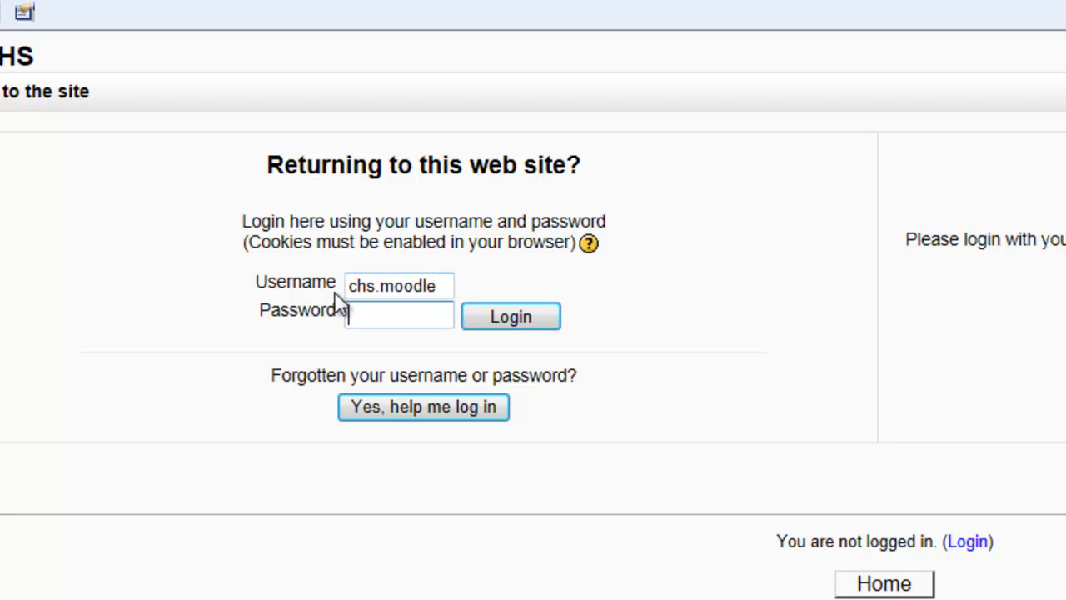
type("•••••••")
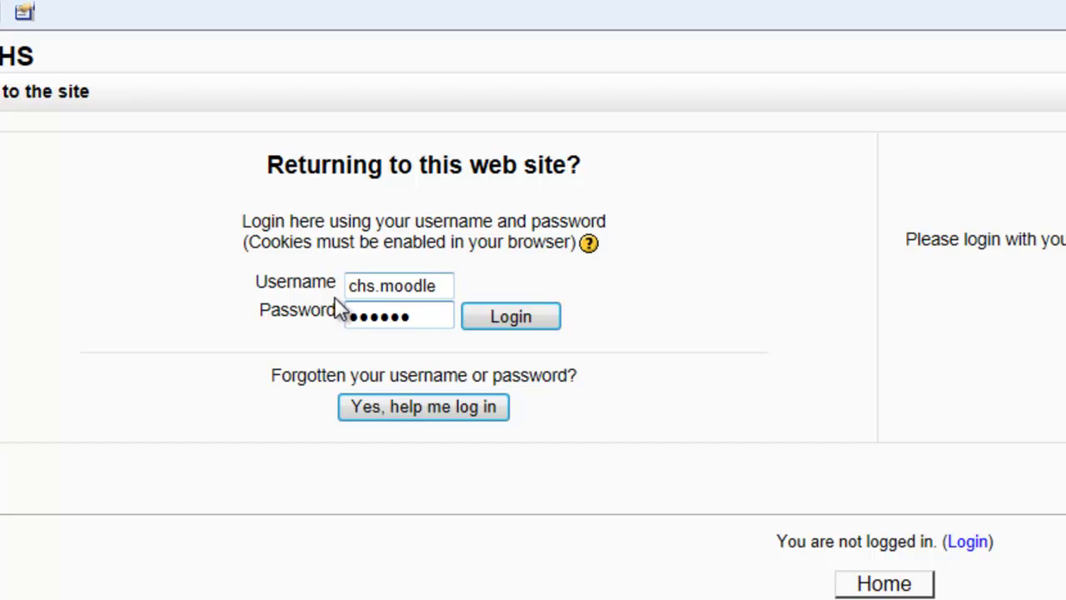
left_click(332, 262)
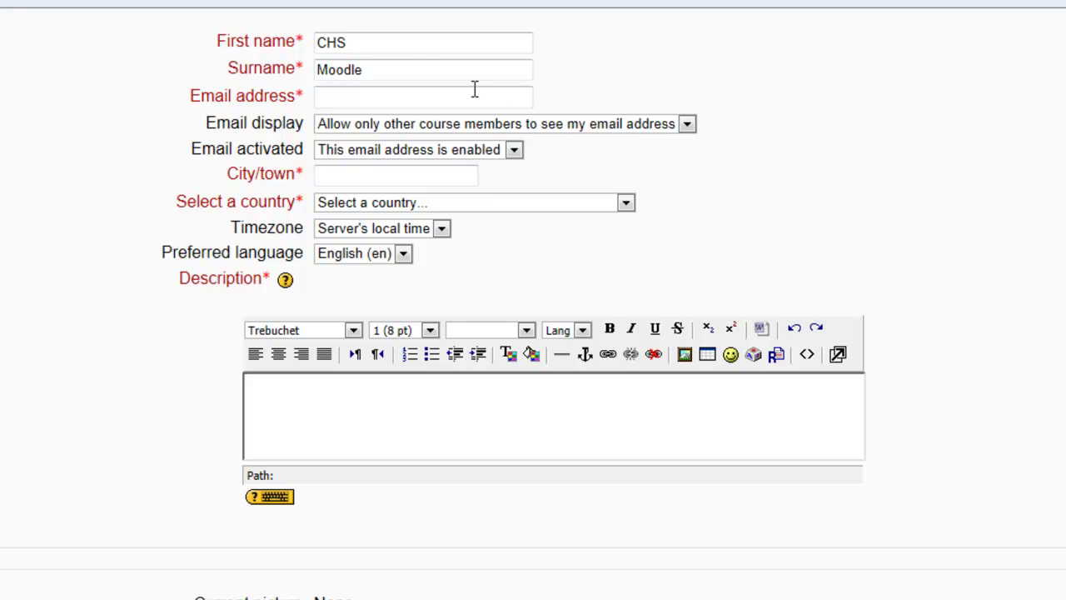
- Enter the student's e-mail address and restrict its display to course members only
left_click(446, 96)
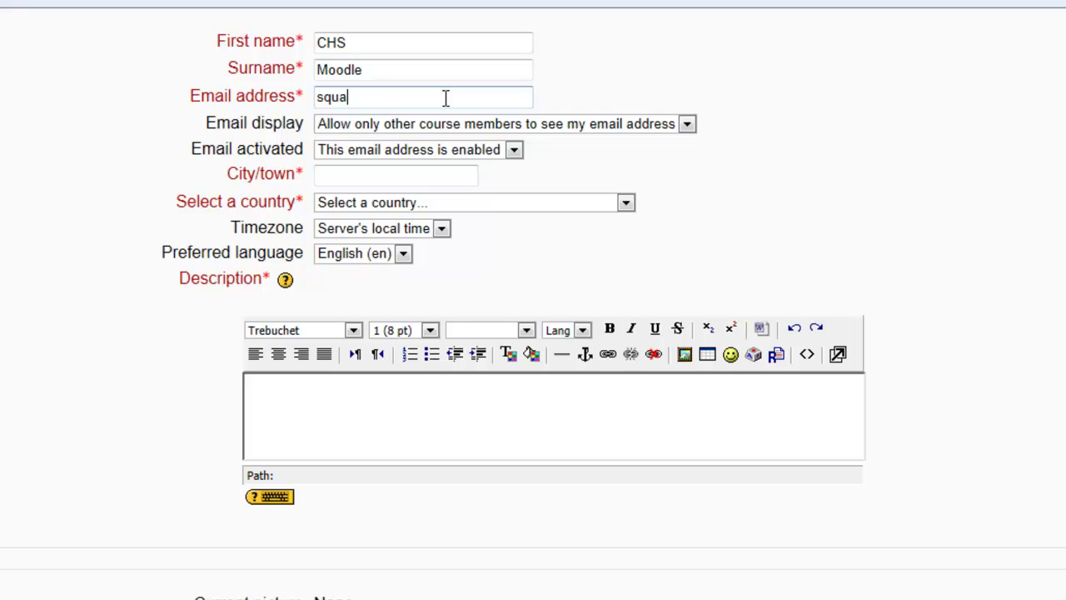
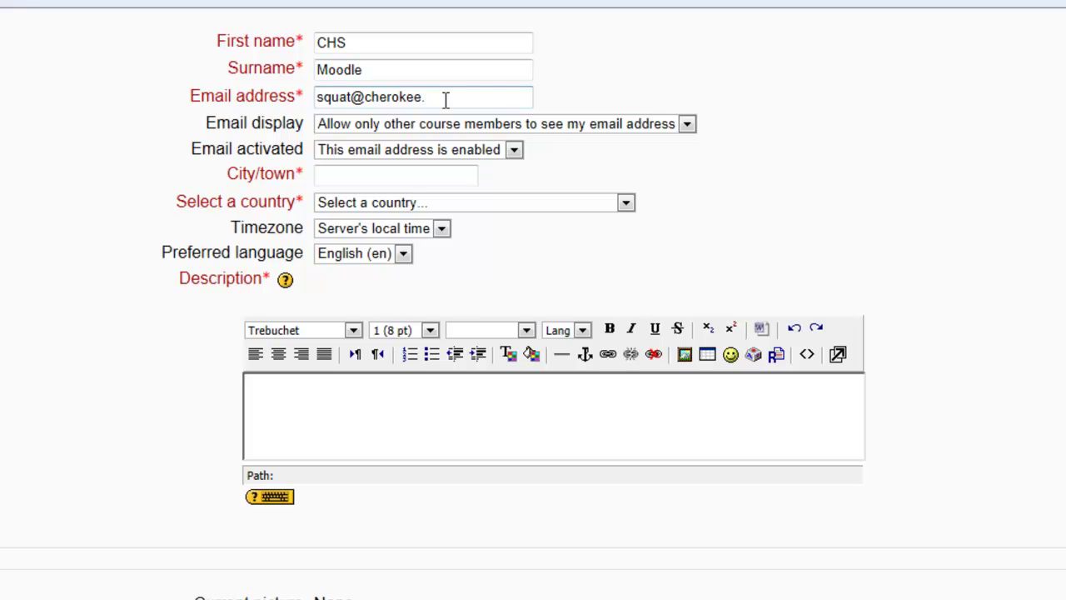
left_click(686, 127)
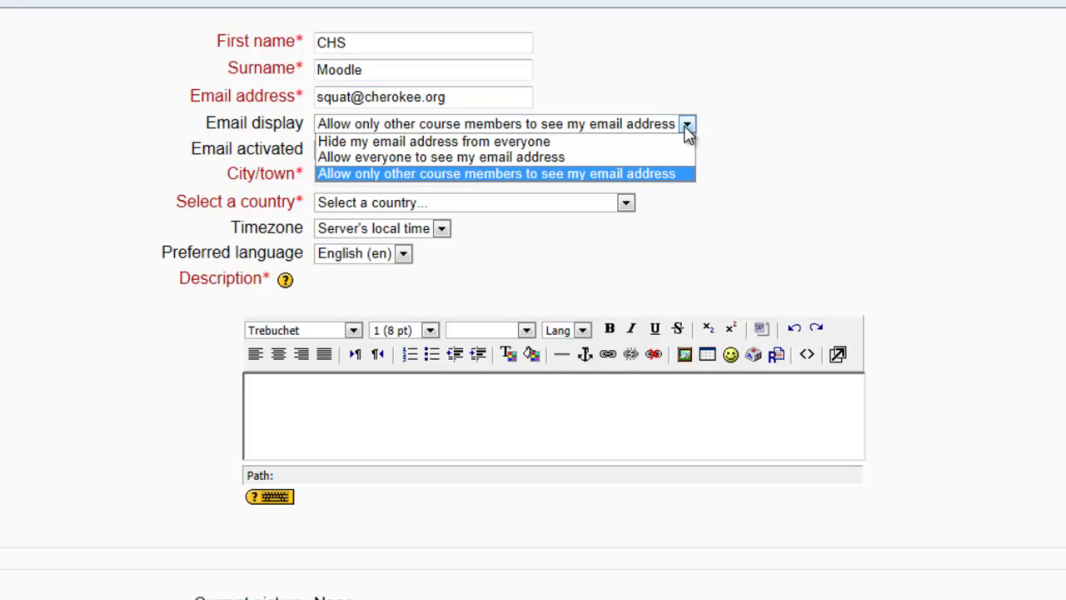
left_click(643, 175)
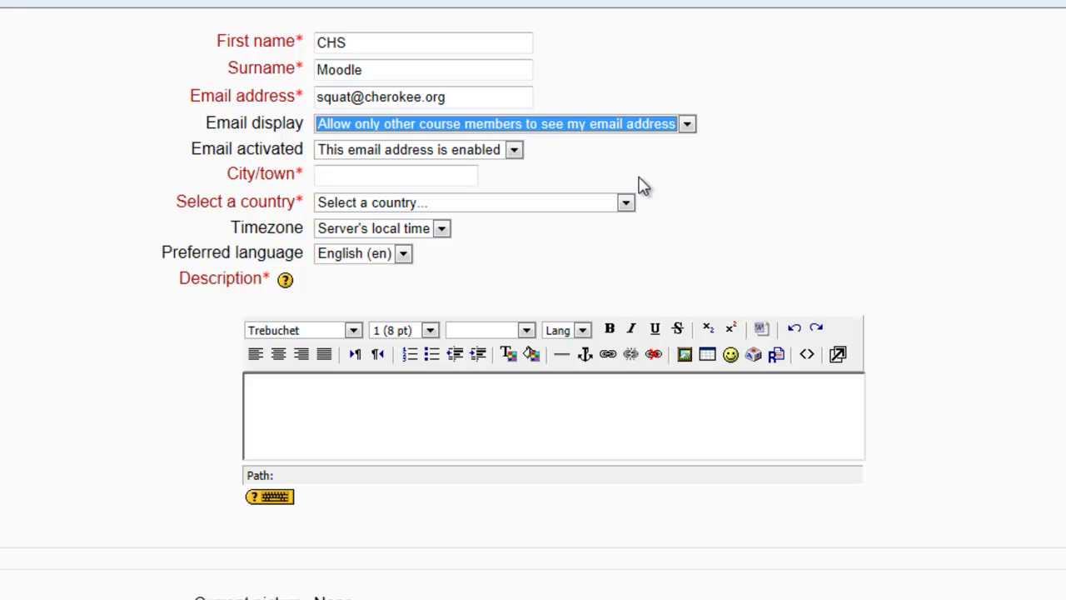
- Set the profile city to Canton and the country to United States
left_click(428, 176)
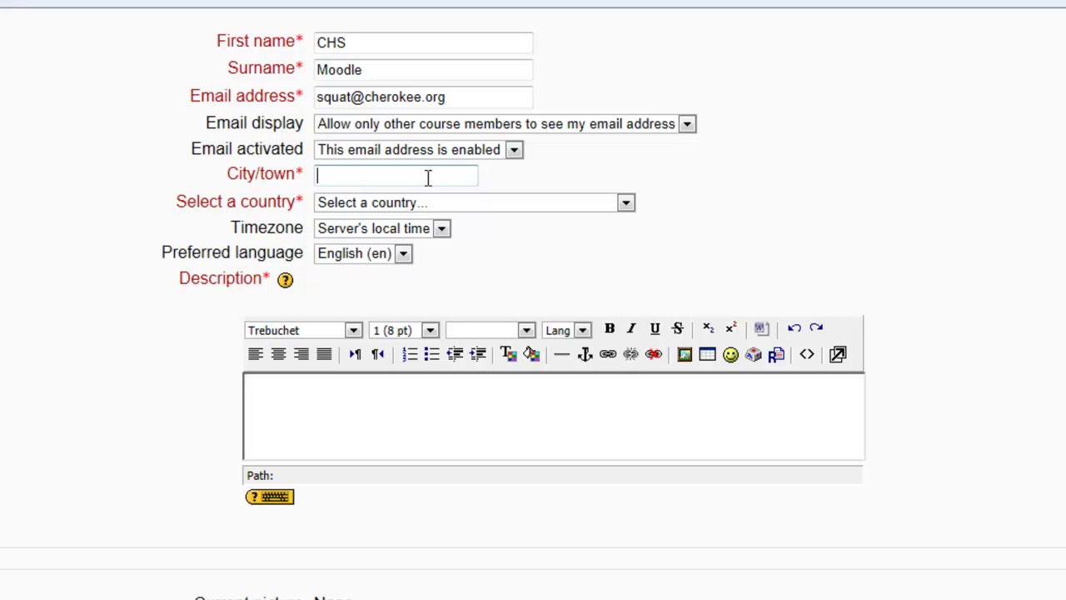
type("Canton")
left_click(625, 203)
left_click_drag(626, 267, 625, 532)
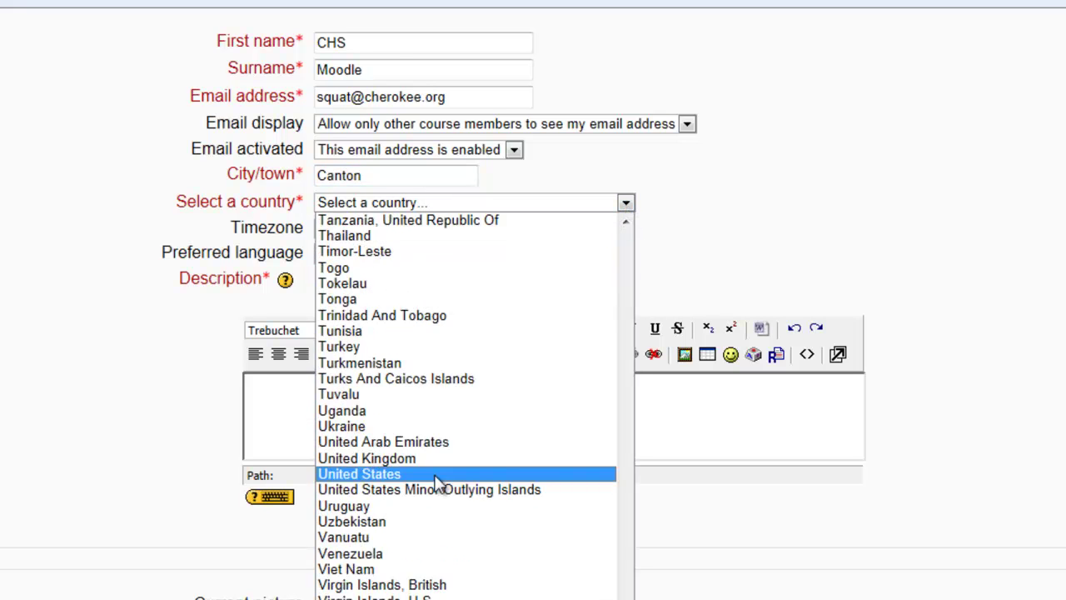
left_click(435, 474)
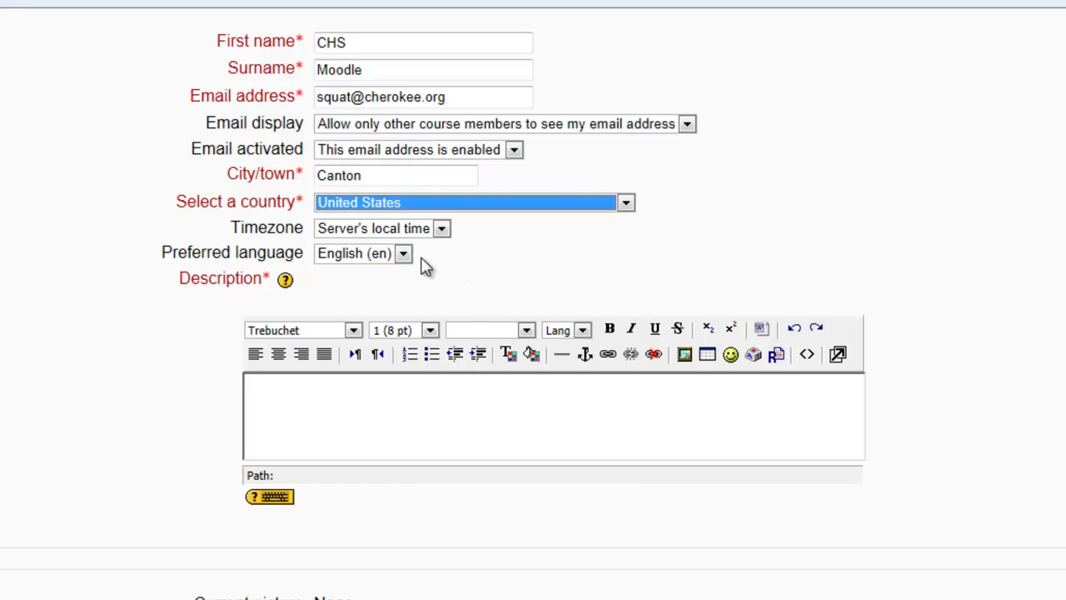
- Write 'CHS Rocks!!!' as the profile description and save the profile
left_click(277, 388)
type("CHS Rocks!!!")
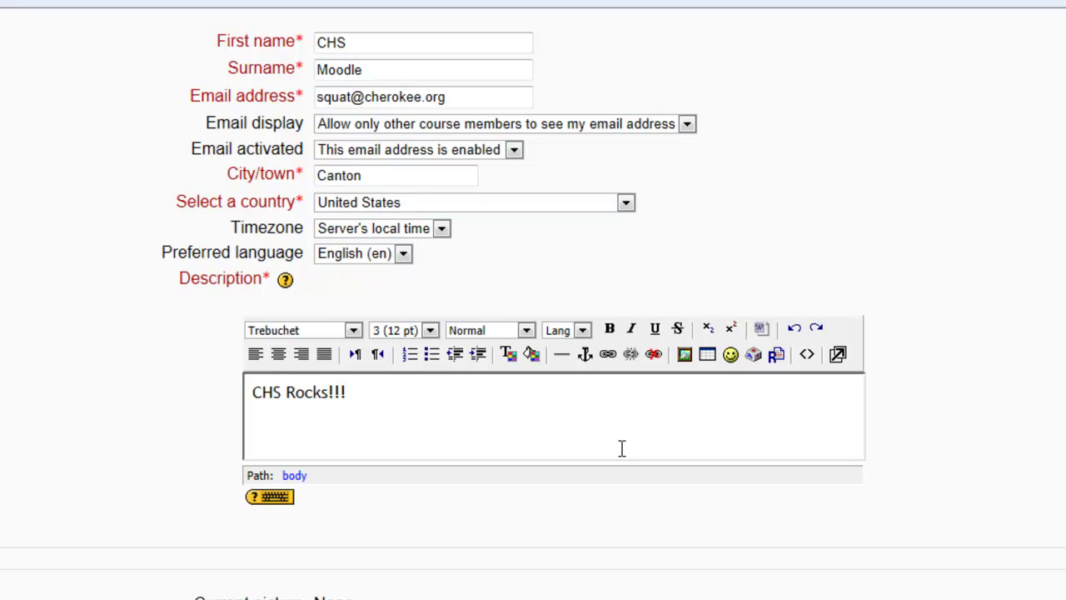
scroll(680, 459, "down", 2)
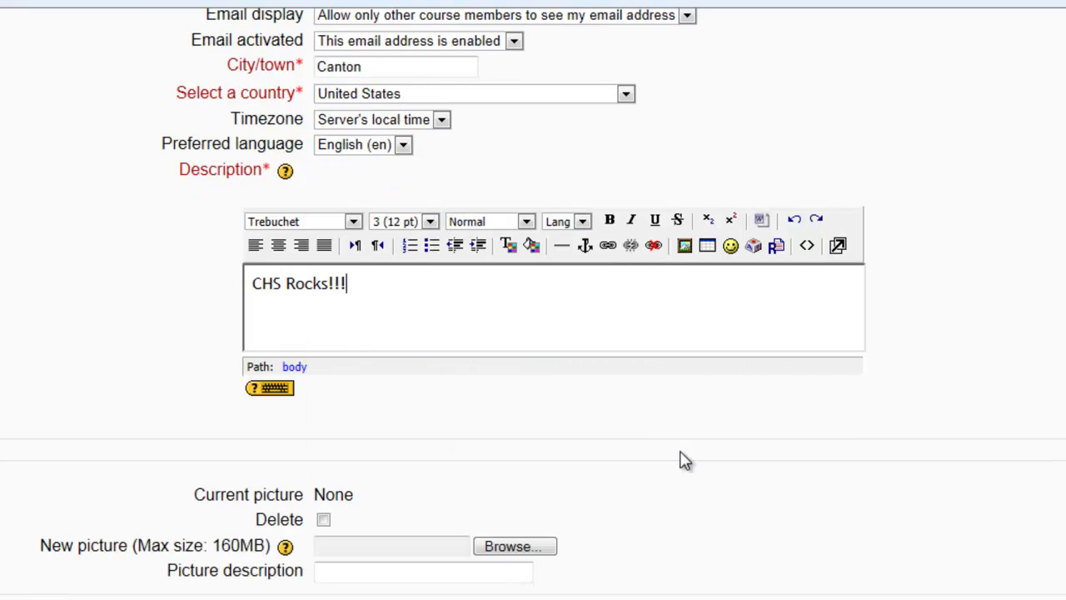
scroll(680, 460, "down", 2)
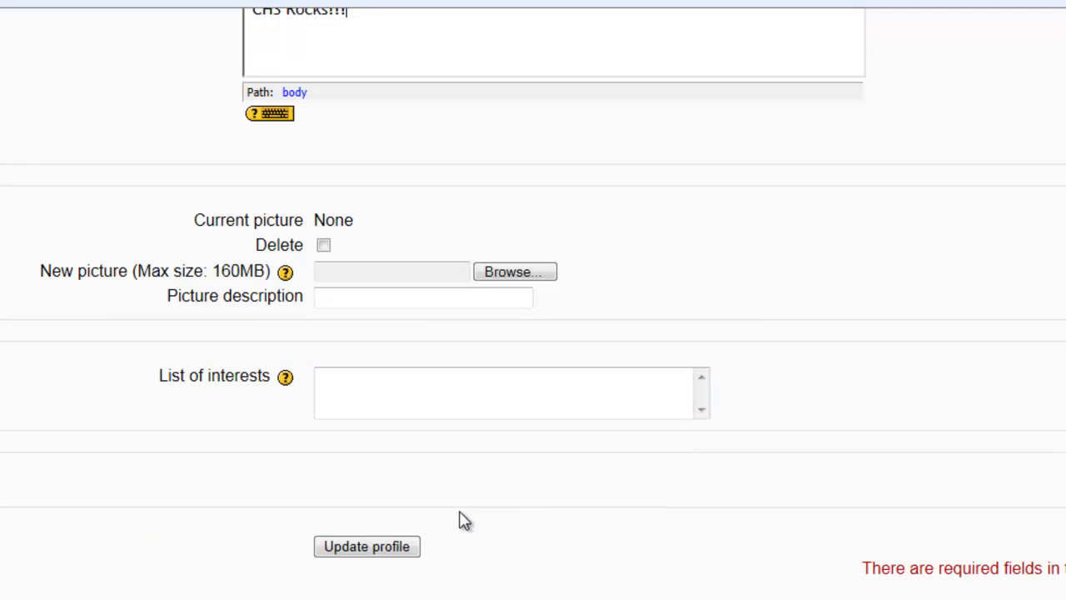
left_click(408, 553)
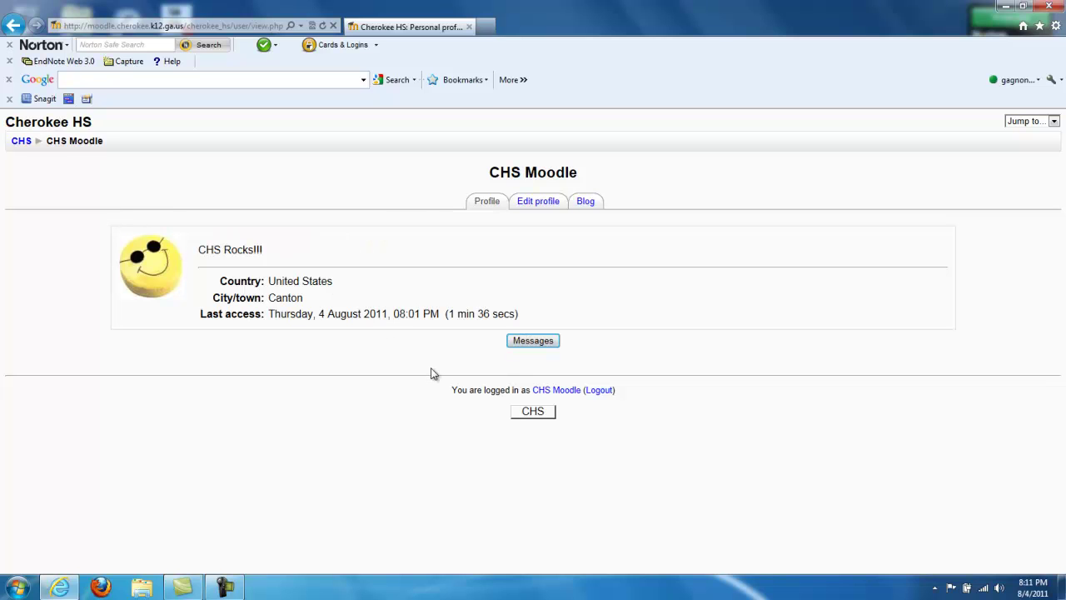
- Go via the CHS front page and Administration category to the Warrior Wednesdays course
left_click(530, 418)
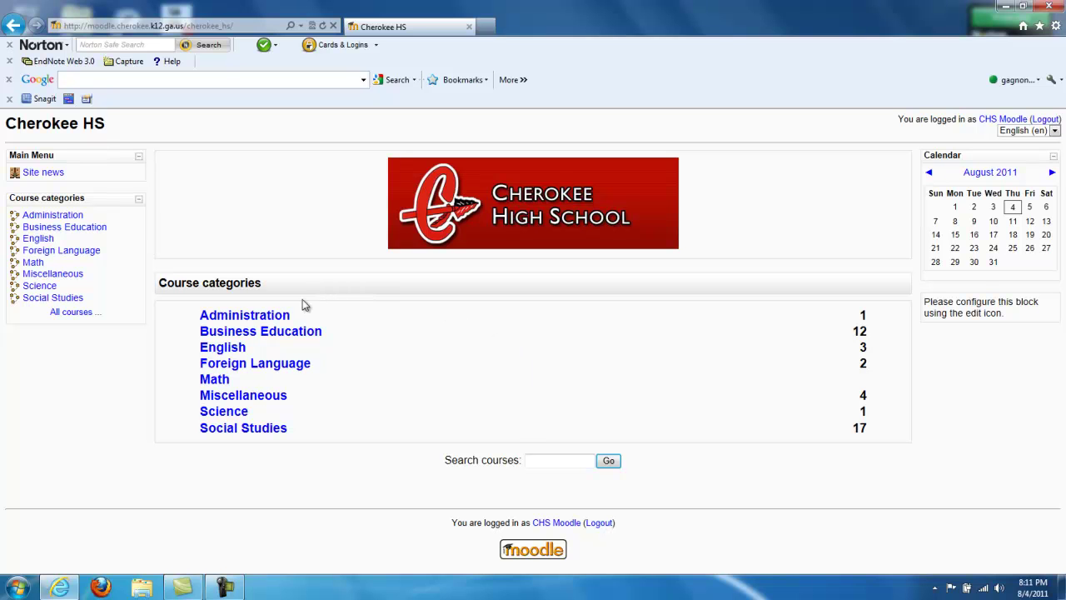
left_click(284, 317)
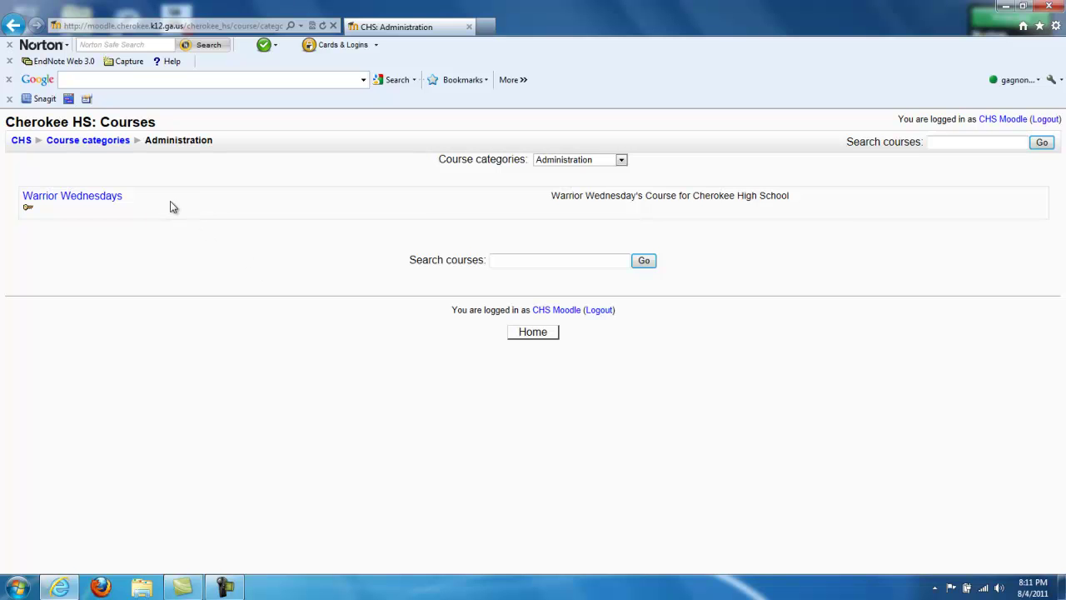
left_click(113, 197)
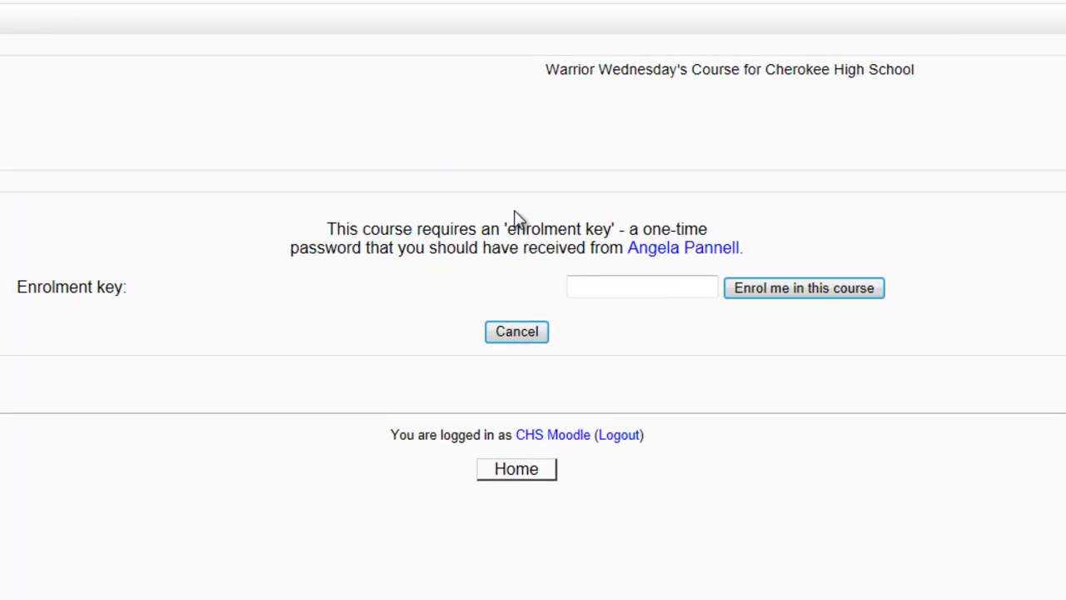
- Enter the course enrolment key, retrying with the corrected key, to enrol in Warrior Wednesdays
left_click(607, 285)
type("••")
left_click(766, 292)
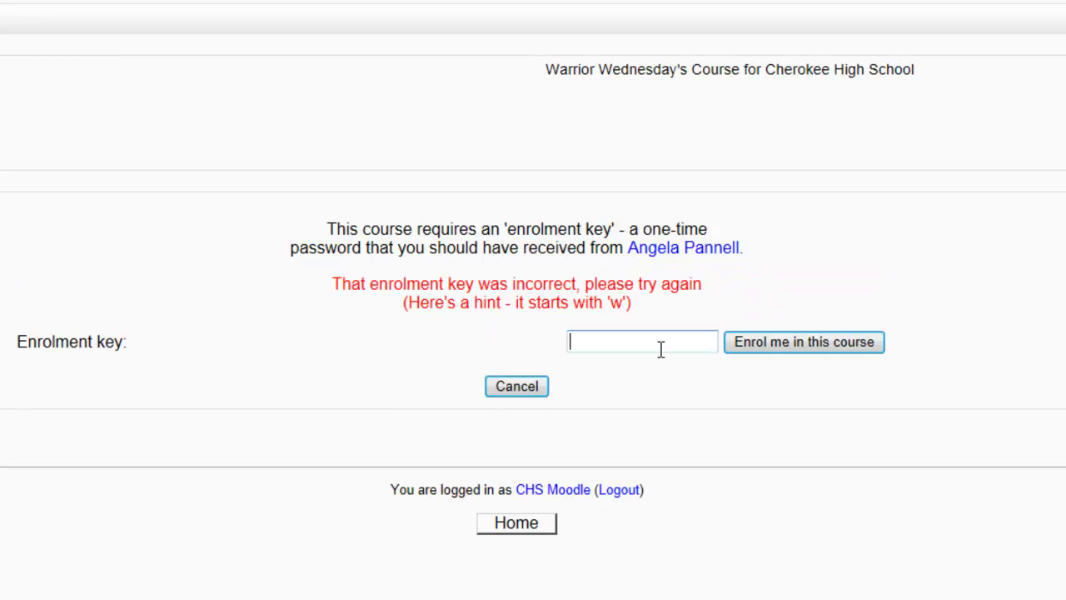
left_click(748, 346)
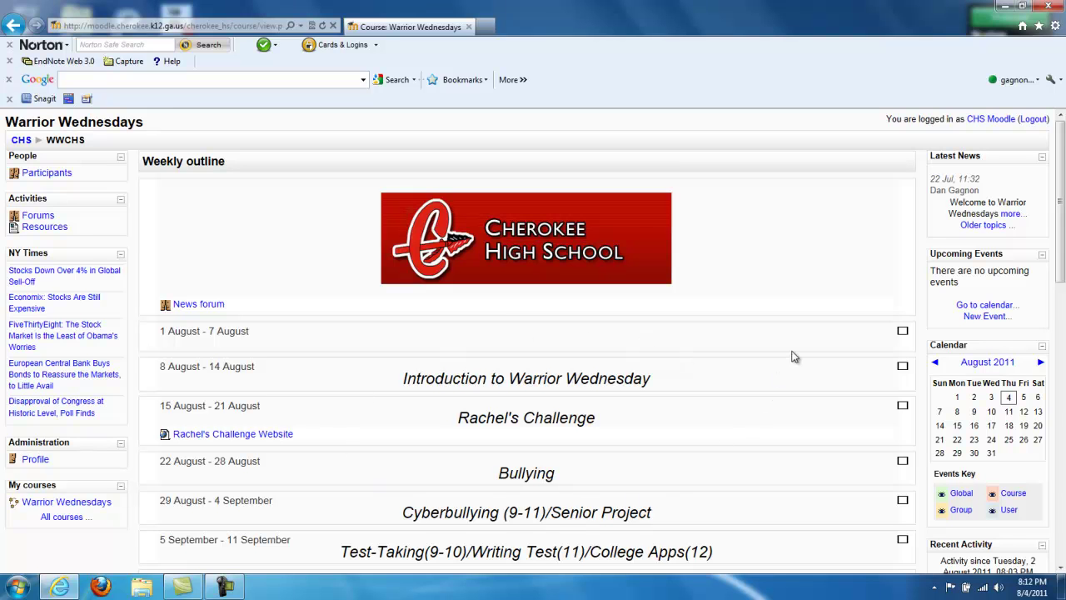
- Scroll through the Warrior Wednesdays course page, then log out of Moodle
scroll(793, 356, "down", 3)
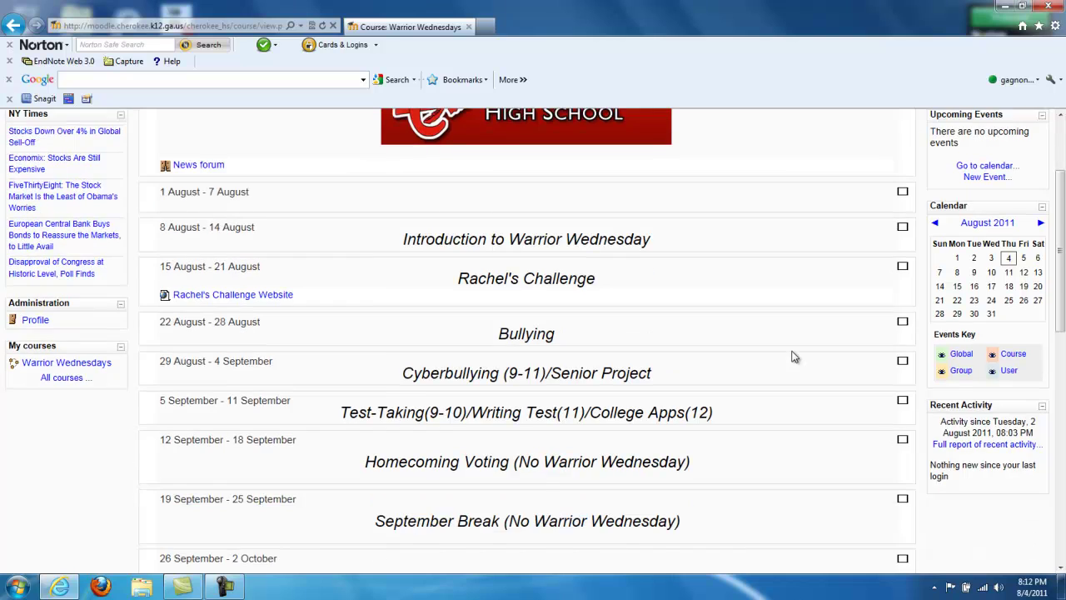
scroll(792, 357, "up", 3)
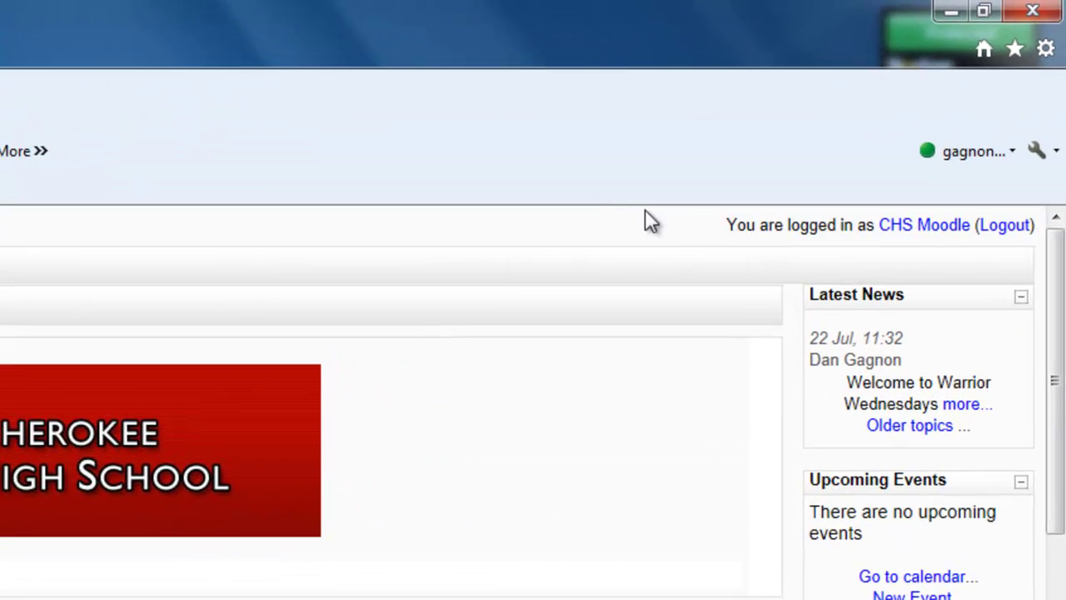
left_click(1018, 230)
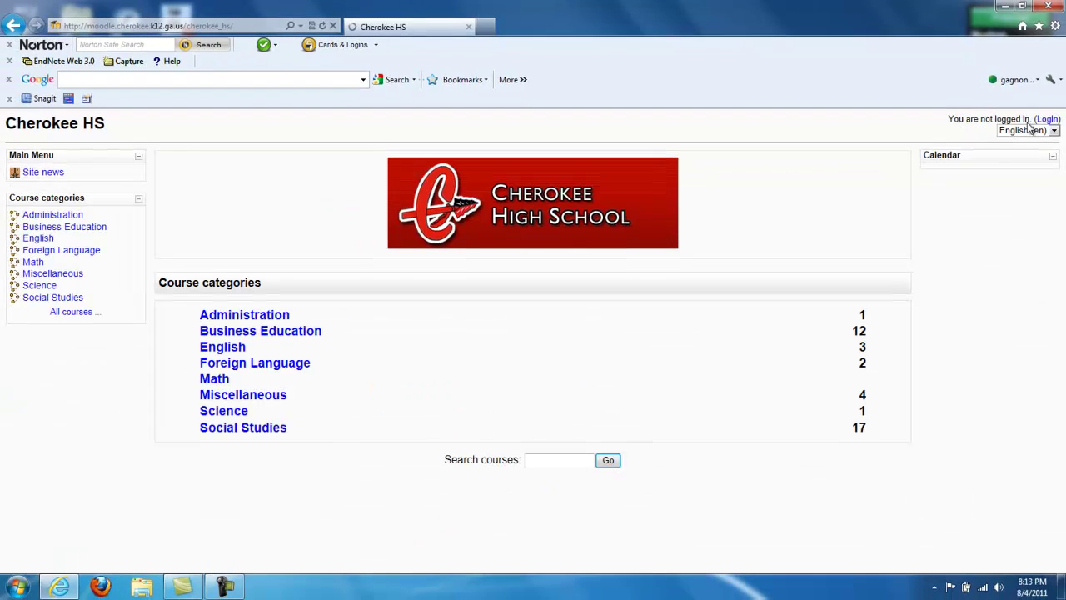